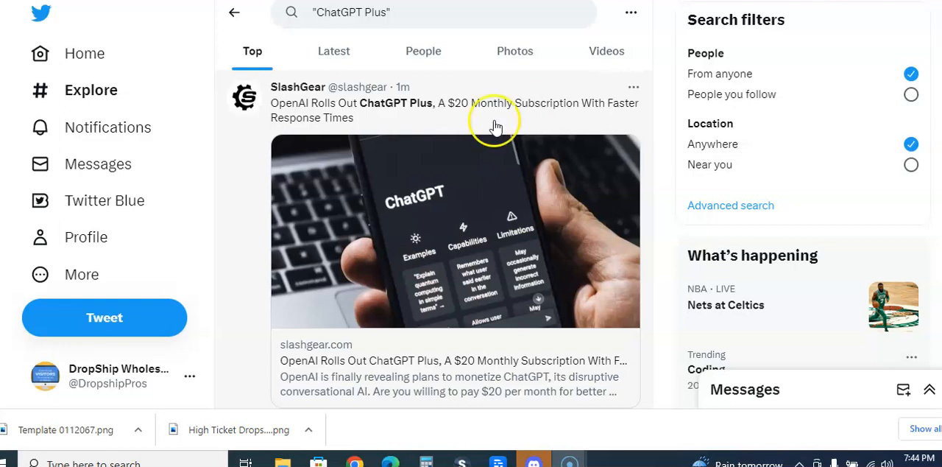
scroll(250, 172, down, 3)
scroll(250, 172, down, 2)
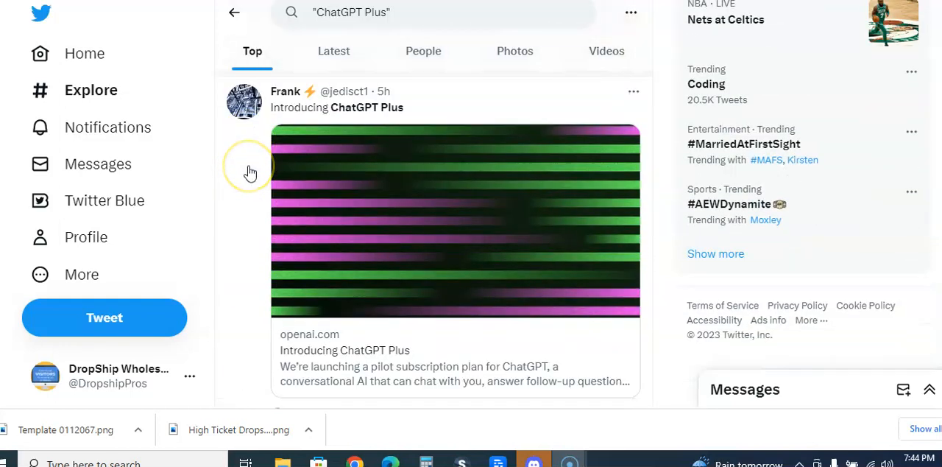
scroll(250, 172, down, 1)
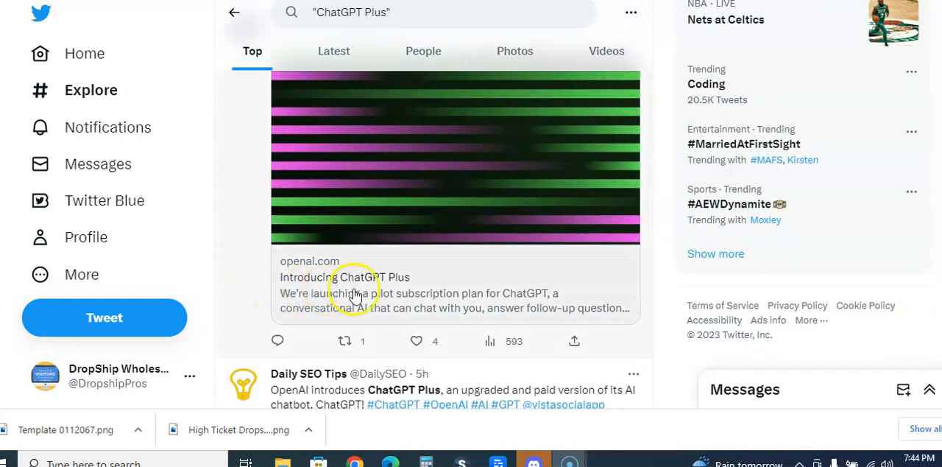
scroll(254, 273, down, 1)
scroll(254, 272, down, 2)
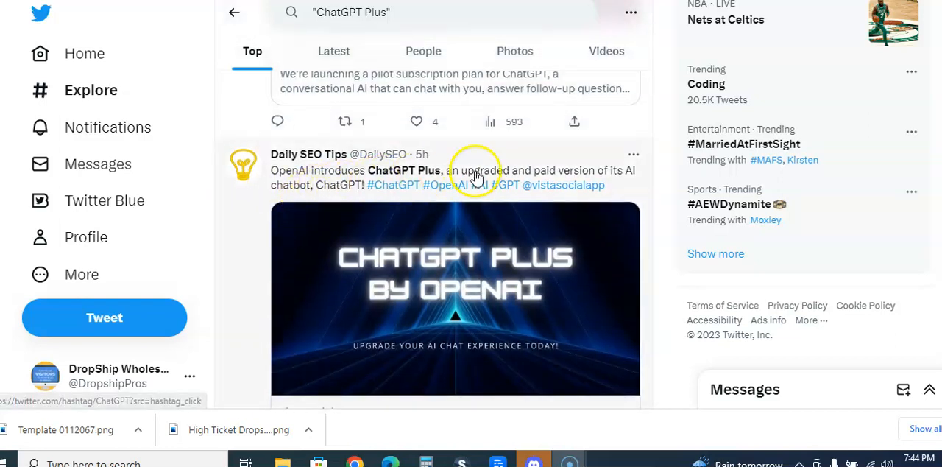
scroll(270, 262, down, 1)
scroll(265, 268, down, 2)
scroll(237, 276, down, 3)
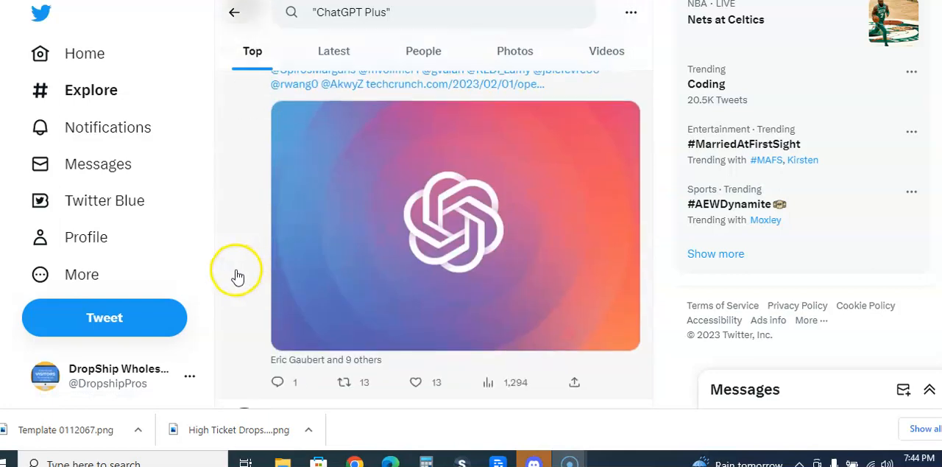
scroll(237, 277, down, 2)
scroll(237, 278, down, 2)
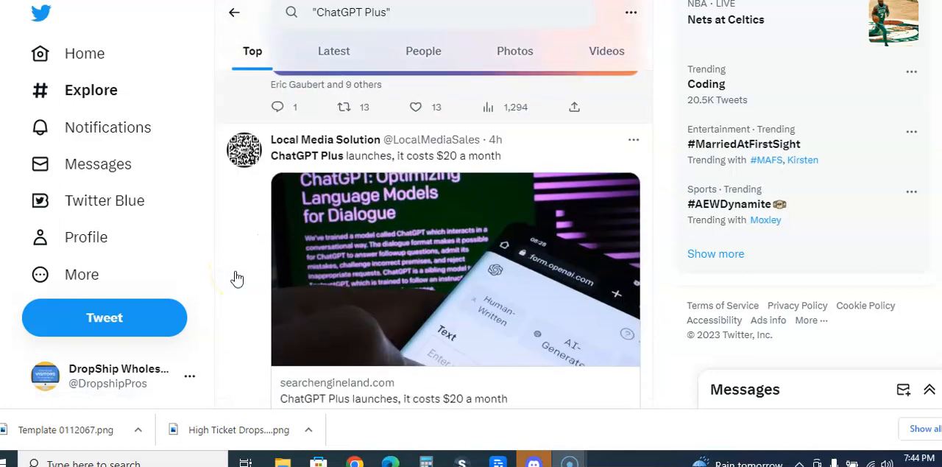
scroll(237, 278, down, 1)
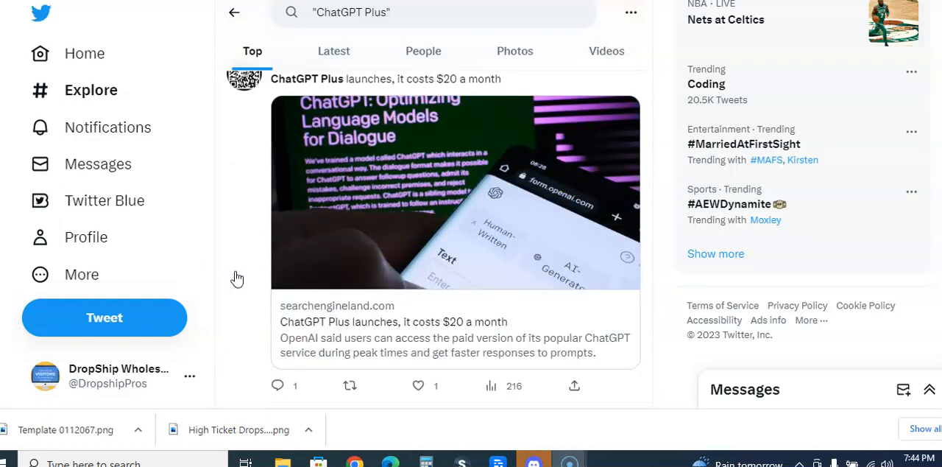
scroll(237, 279, down, 3)
scroll(237, 279, down, 4)
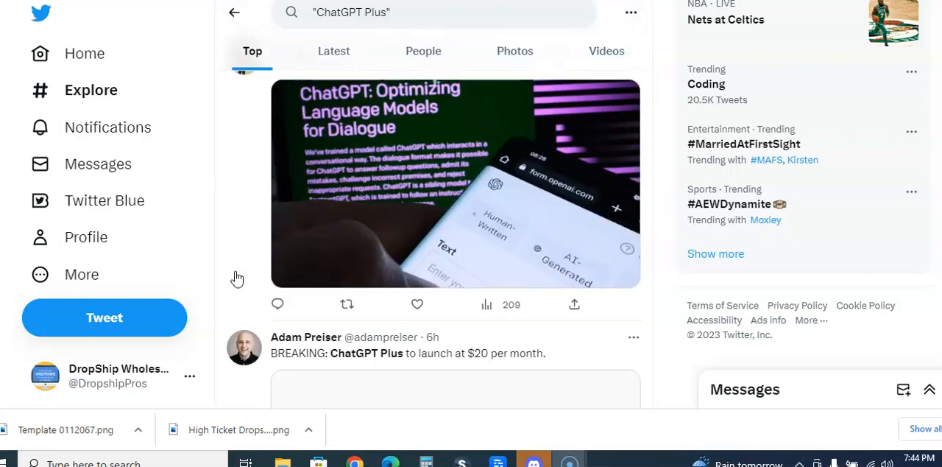
scroll(237, 278, down, 1)
scroll(237, 278, down, 1)
scroll(237, 276, down, 2)
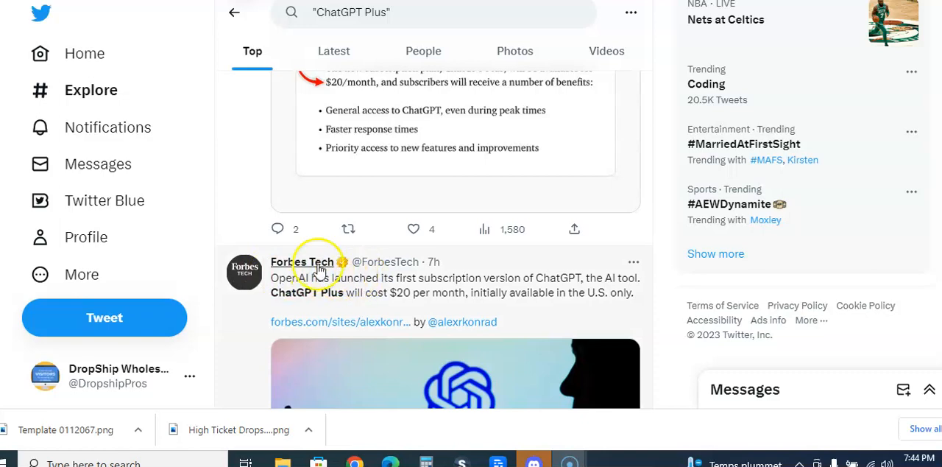
scroll(280, 261, up, 4)
scroll(229, 228, up, 4)
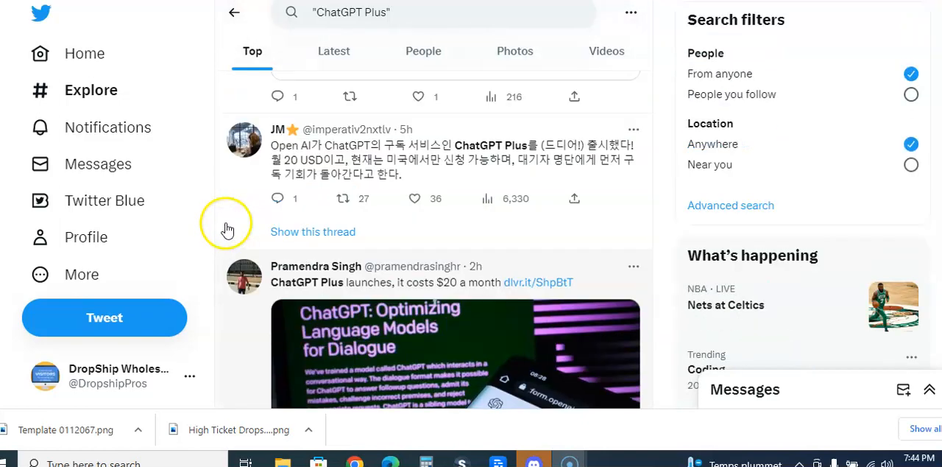
scroll(239, 234, down, 2)
scroll(247, 247, down, 4)
scroll(249, 253, down, 2)
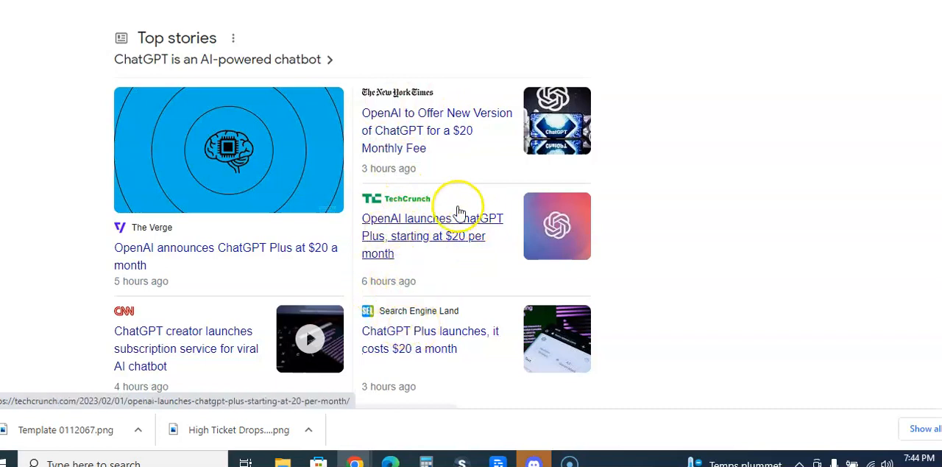
scroll(423, 180, up, 1)
scroll(423, 180, up, 1)
scroll(423, 179, up, 1)
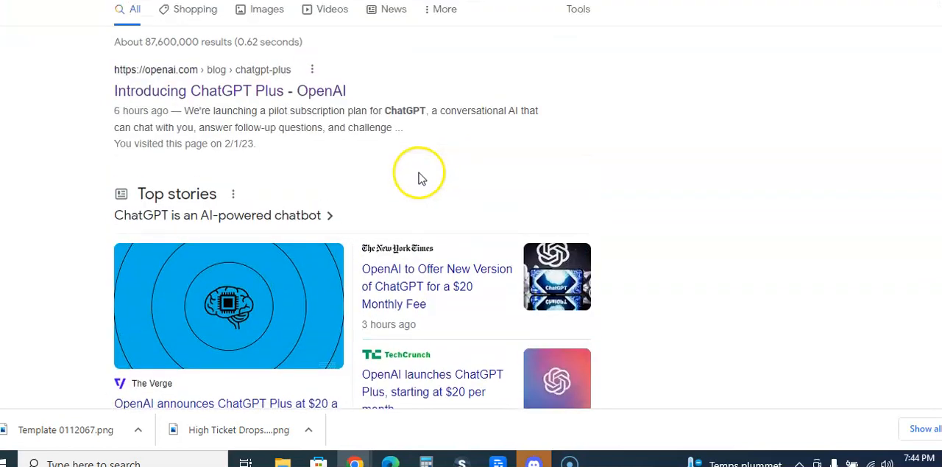
Step: Filter the ChatGPT Plus search results to News coverage
click(382, 74)
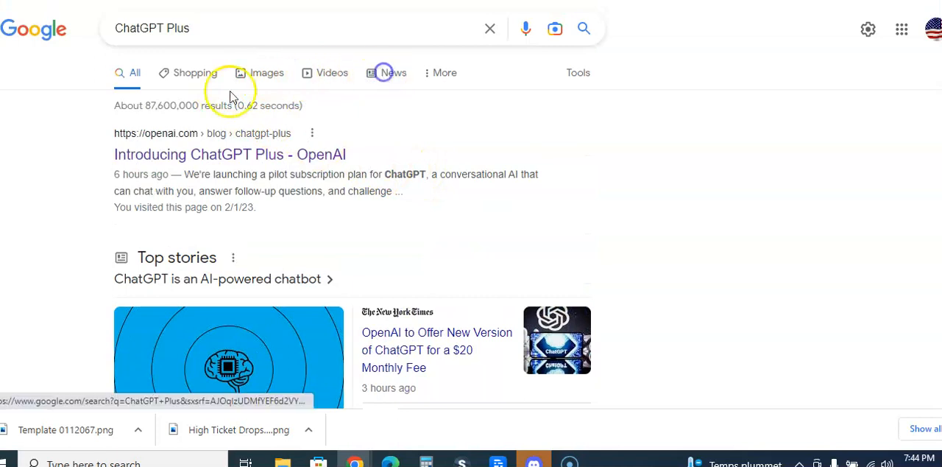
scroll(93, 103, down, 1)
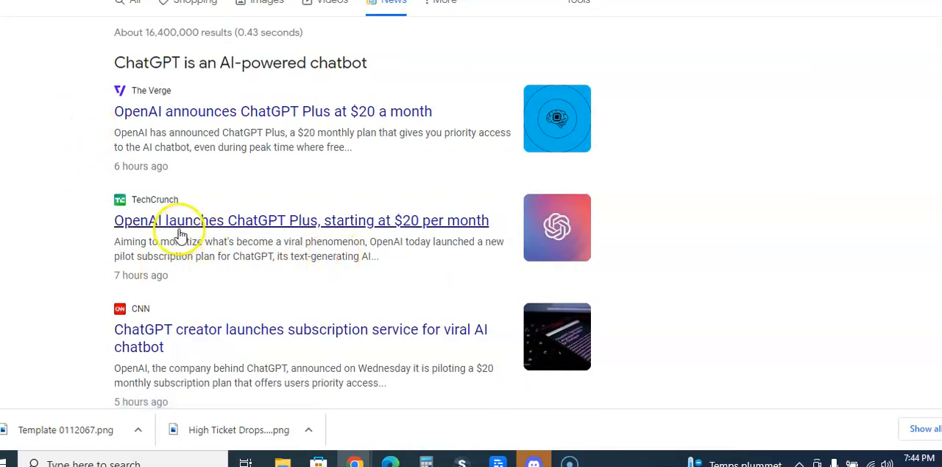
scroll(103, 213, down, 1)
scroll(101, 184, down, 1)
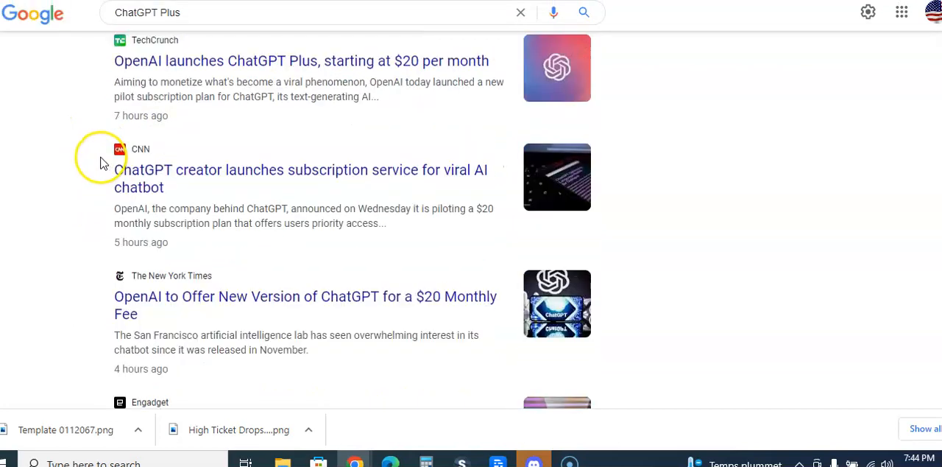
scroll(101, 162, down, 1)
scroll(101, 162, down, 3)
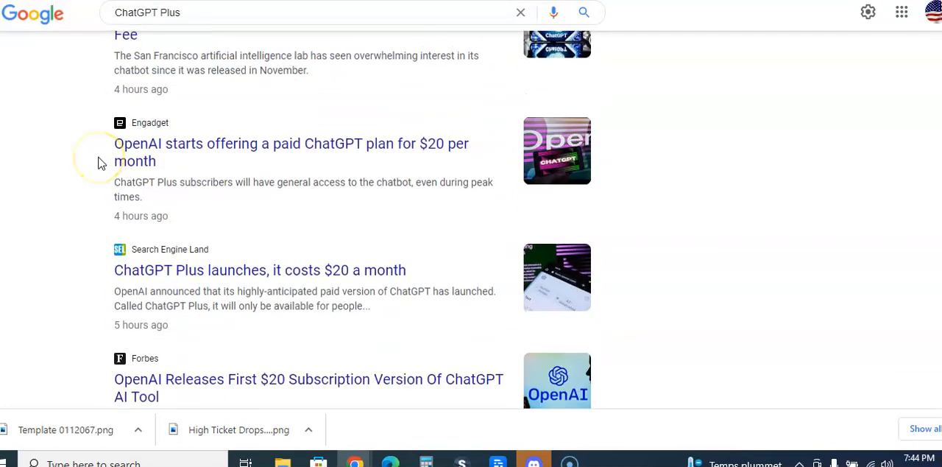
scroll(98, 162, down, 2)
scroll(96, 166, down, 1)
scroll(94, 168, down, 1)
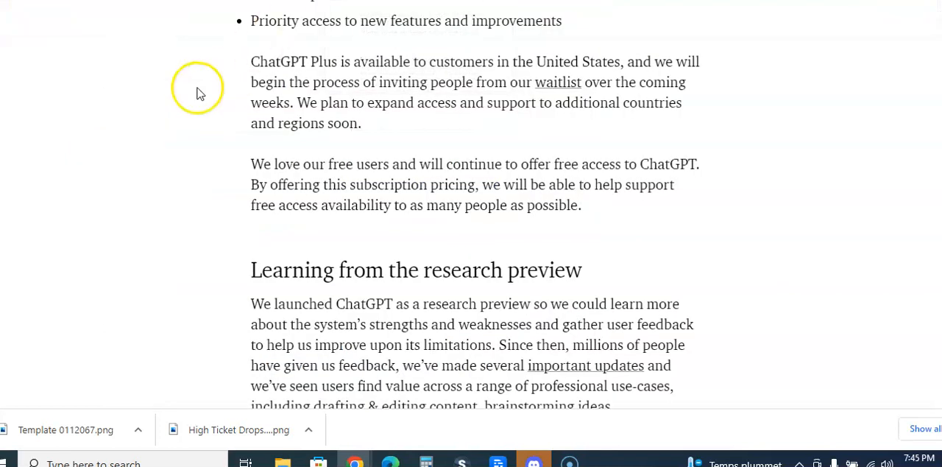
scroll(196, 88, up, 10)
scroll(197, 88, up, 4)
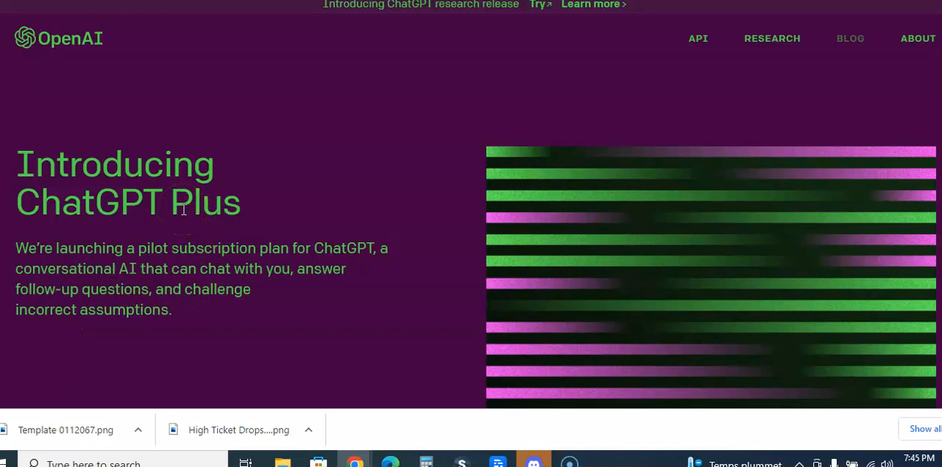
scroll(184, 209, down, 3)
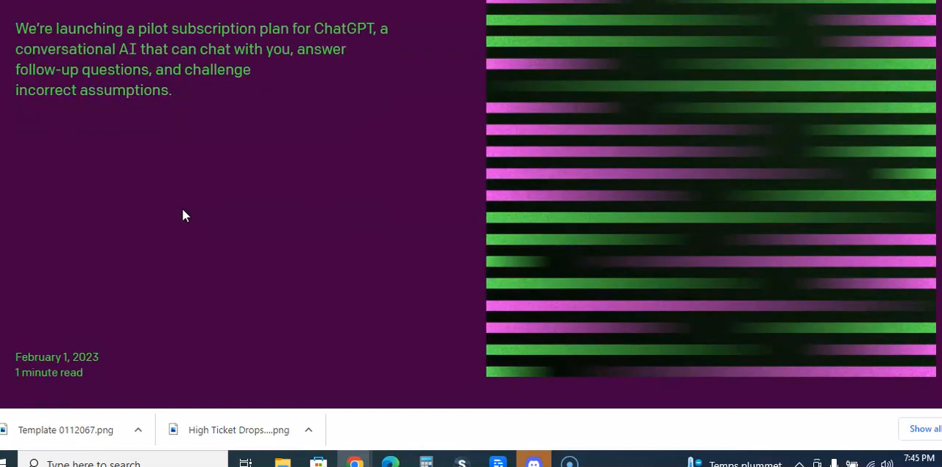
scroll(183, 215, down, 4)
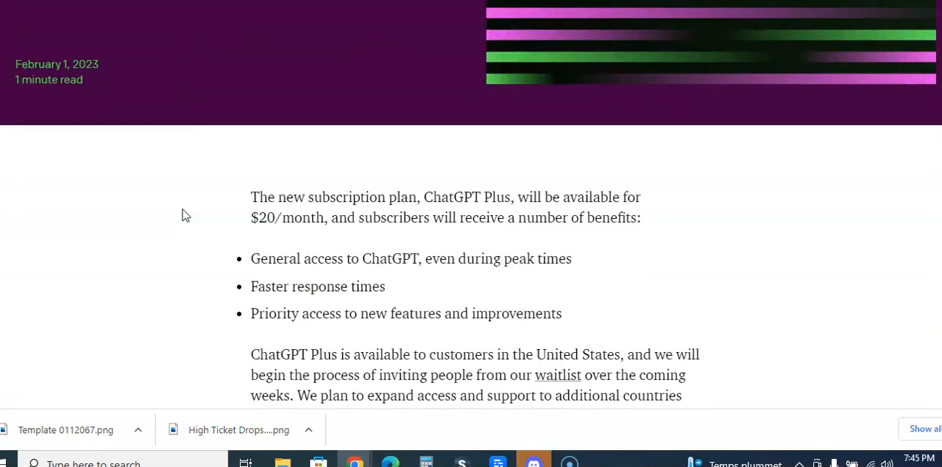
scroll(186, 215, down, 2)
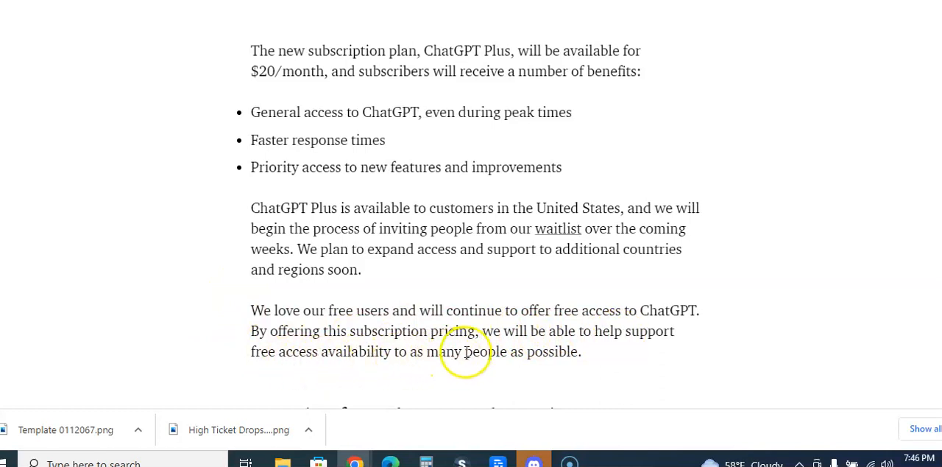
scroll(227, 322, down, 3)
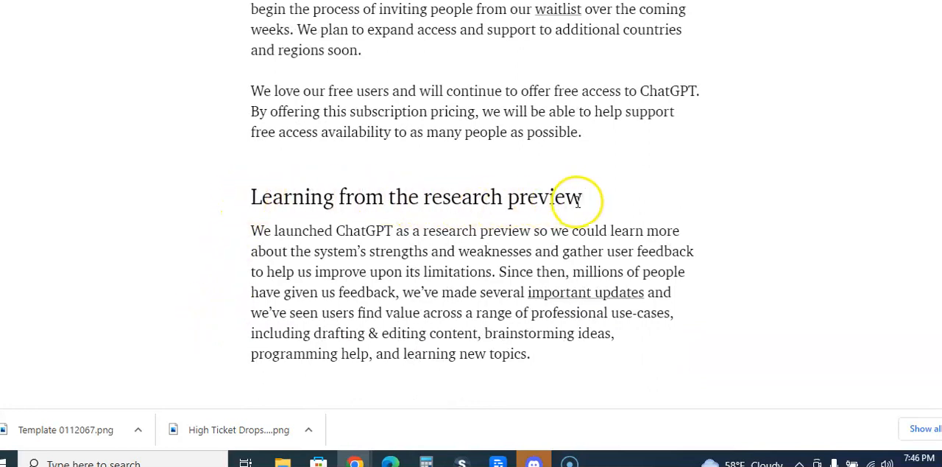
scroll(230, 232, down, 1)
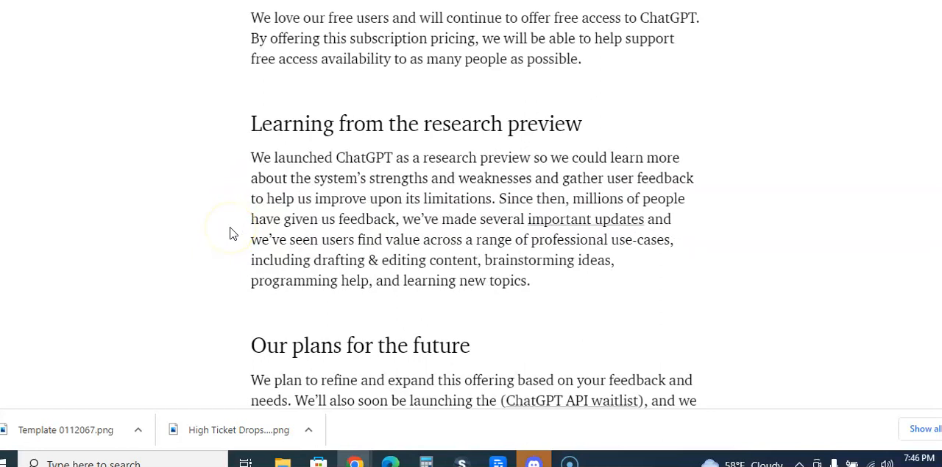
scroll(230, 233, down, 1)
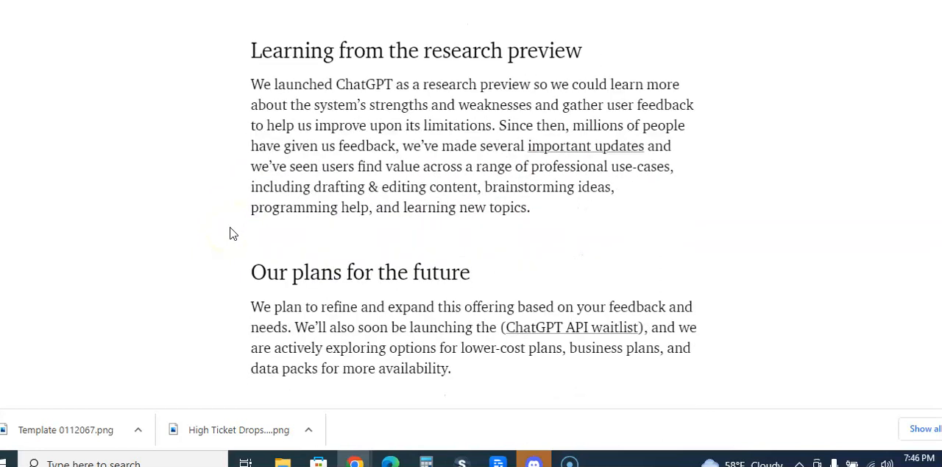
scroll(231, 233, down, 1)
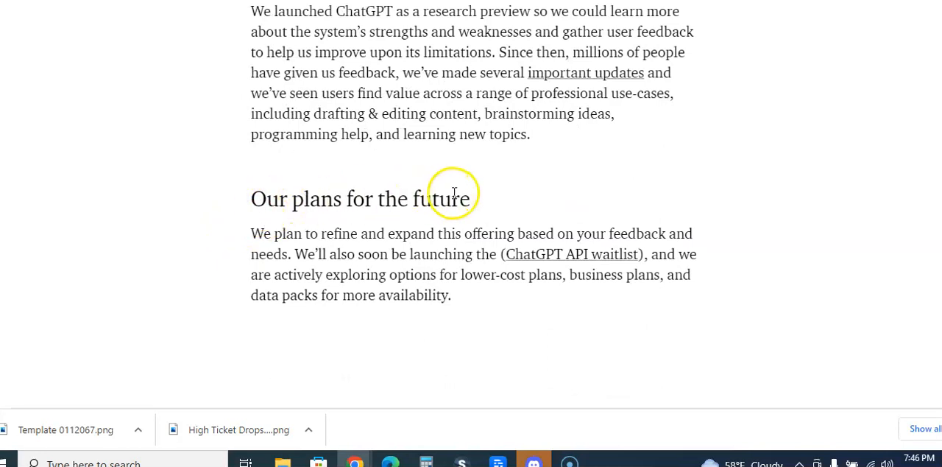
scroll(274, 220, down, 1)
scroll(268, 223, down, 2)
scroll(259, 226, up, 1)
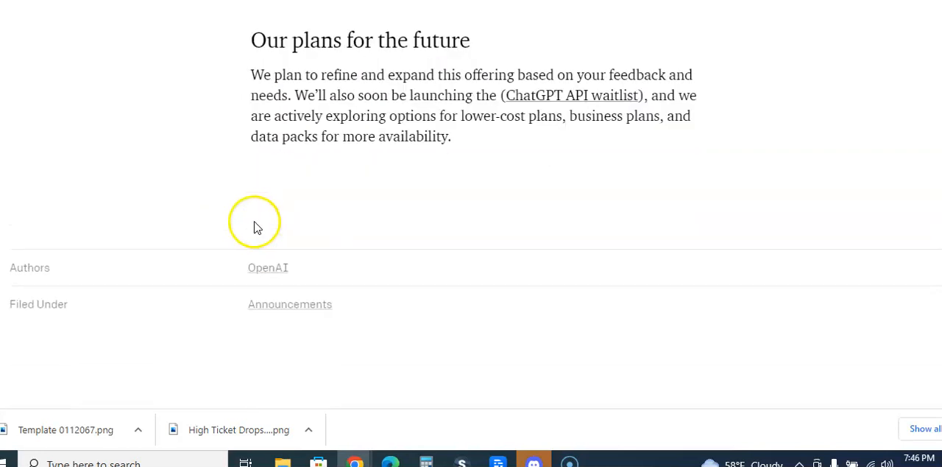
scroll(254, 226, up, 3)
scroll(253, 221, up, 1)
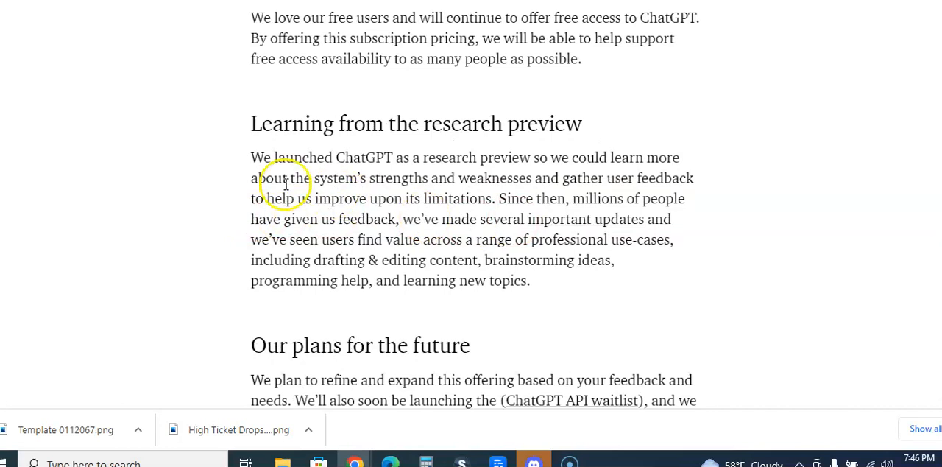
scroll(283, 184, up, 3)
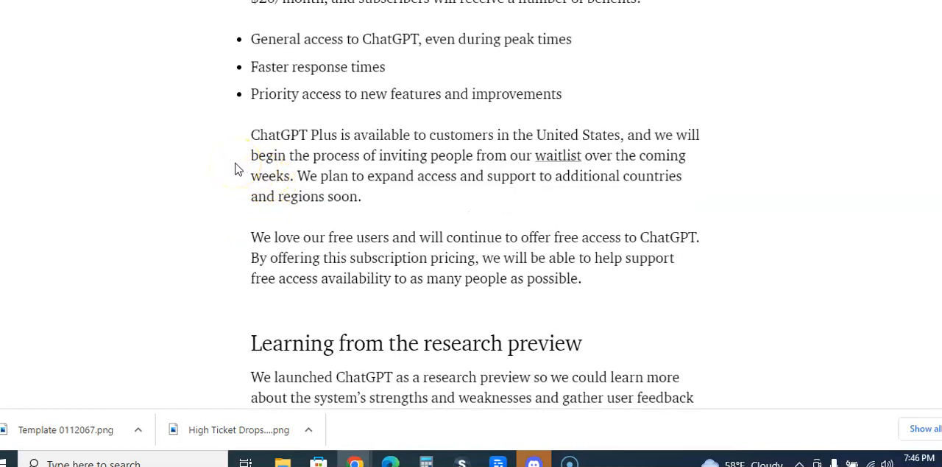